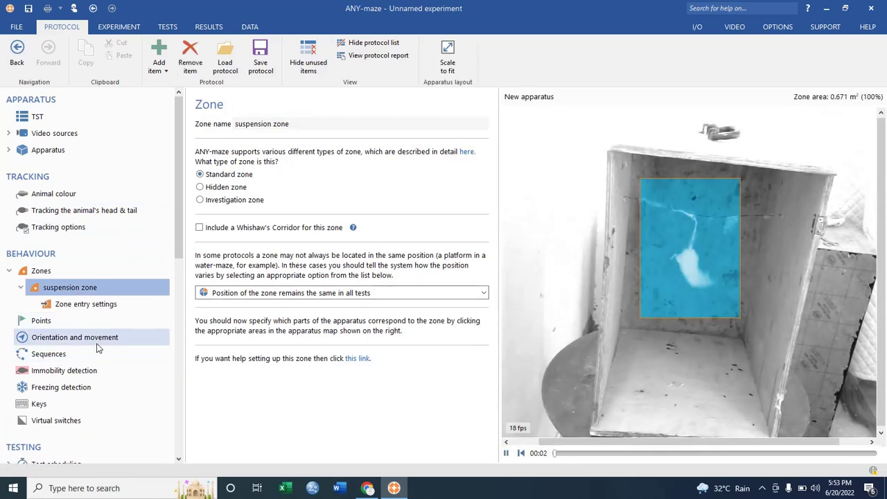
# - Enable immobility detection with the sensitivity set to 75%, and turn on detection of freezing periods
pyautogui.moveTo(179, 239); pyautogui.dragTo(182, 291)
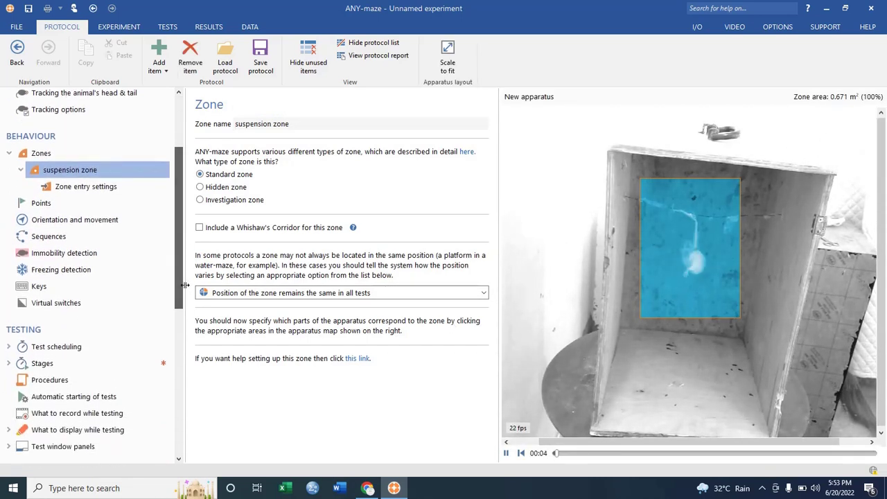
pyautogui.click(98, 253)
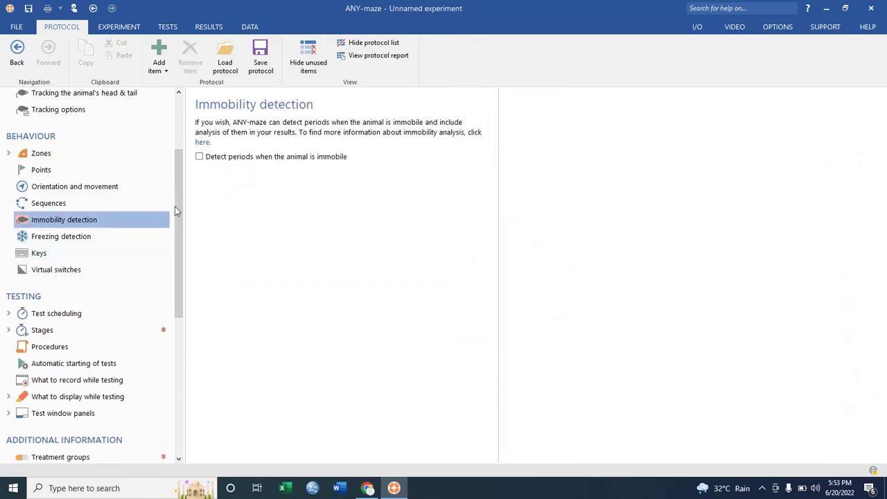
pyautogui.click(199, 157)
pyautogui.moveTo(297, 233); pyautogui.dragTo(344, 236)
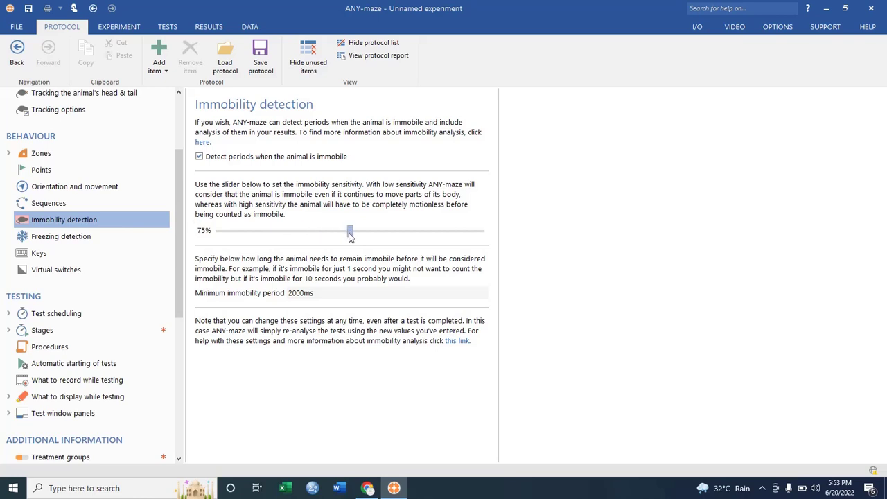
pyautogui.click(119, 231)
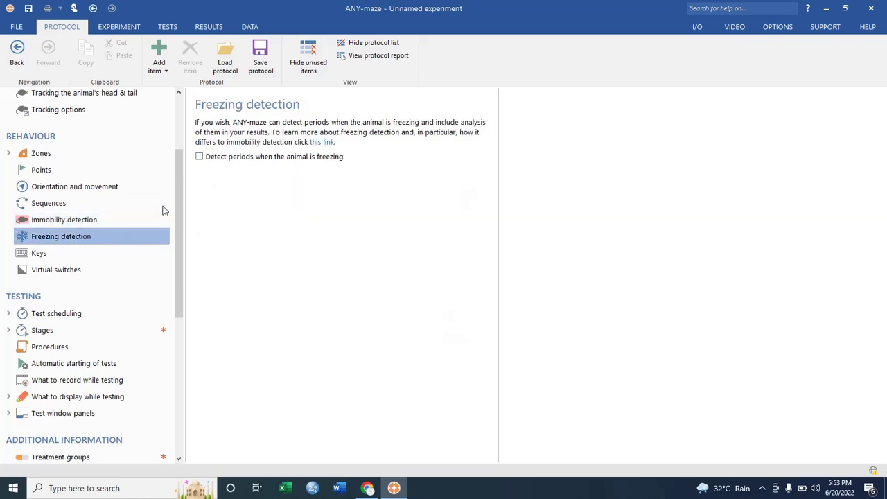
pyautogui.click(199, 157)
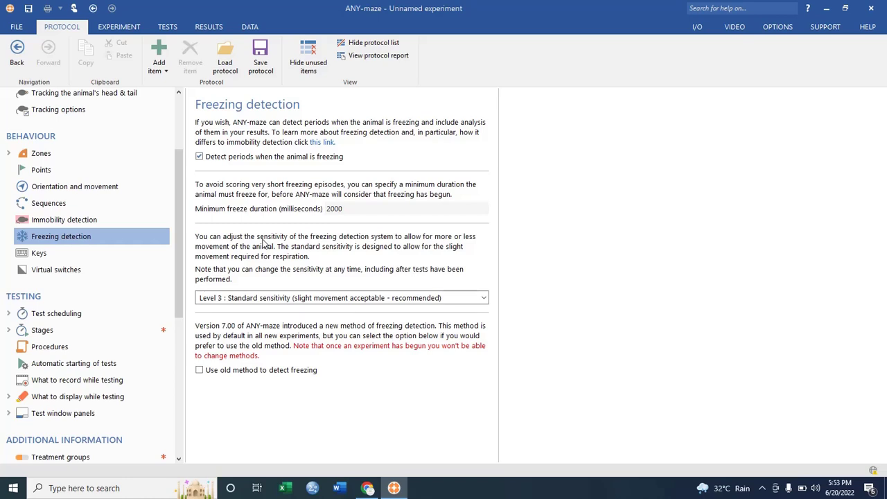
# - Set the test duration of the First stage to 5min
pyautogui.scroll(-1, 169, 285)
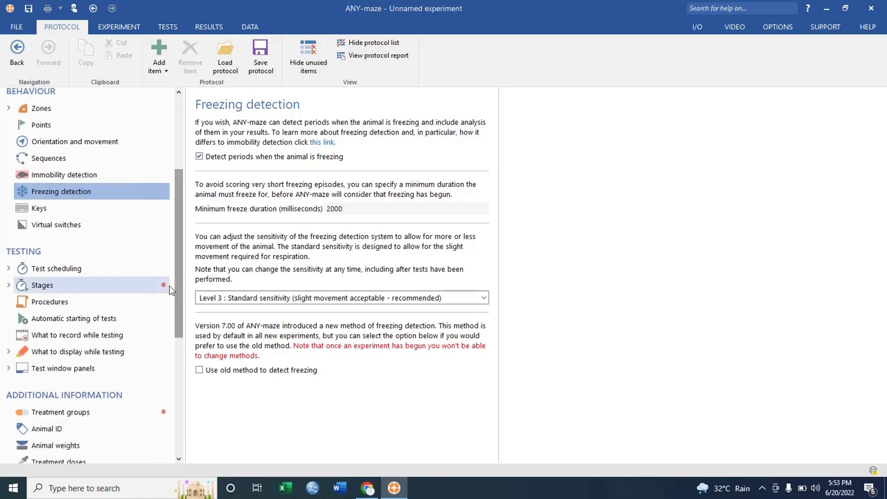
pyautogui.click(135, 285)
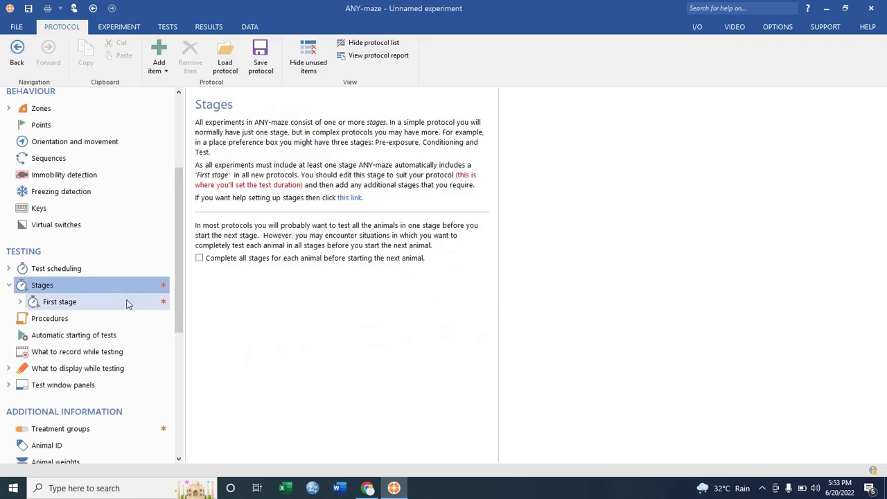
pyautogui.click(129, 303)
pyautogui.click(276, 173)
pyautogui.write('5min')
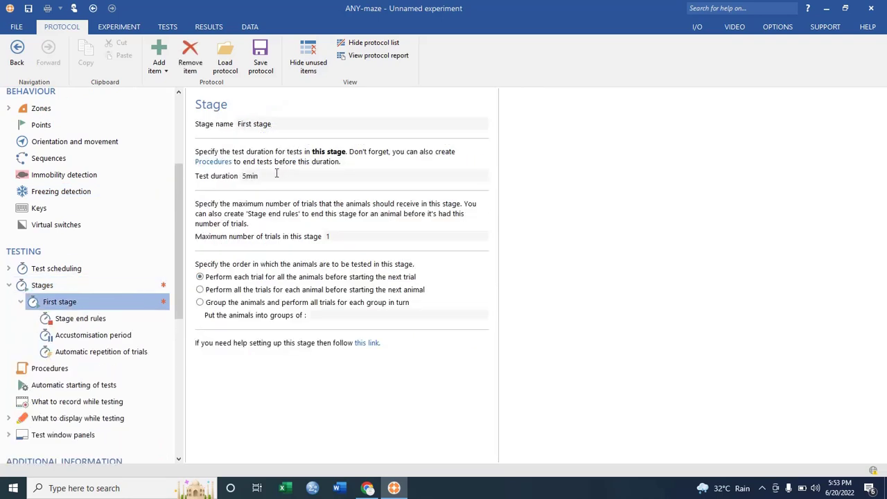
# - Check the treatment group settings and define Treatment 1 as "treatment" with 3 animals, displaying the resulting animal list
pyautogui.moveTo(175, 297); pyautogui.dragTo(182, 362)
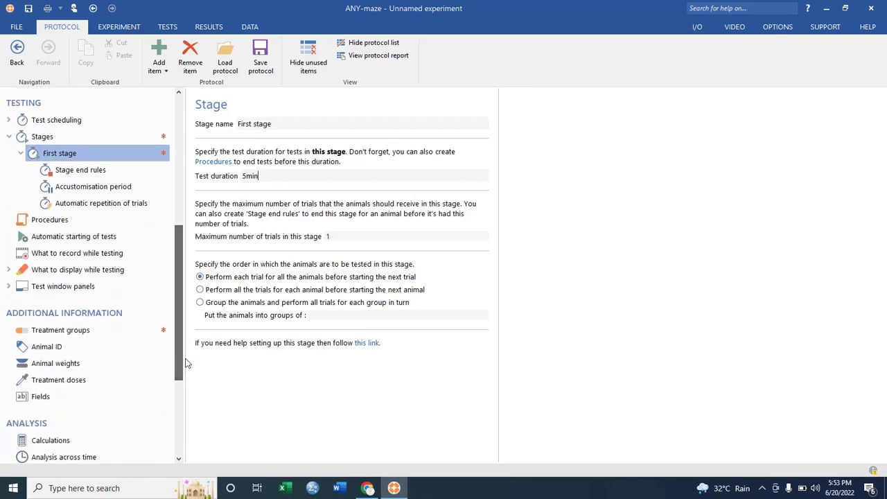
pyautogui.click(144, 334)
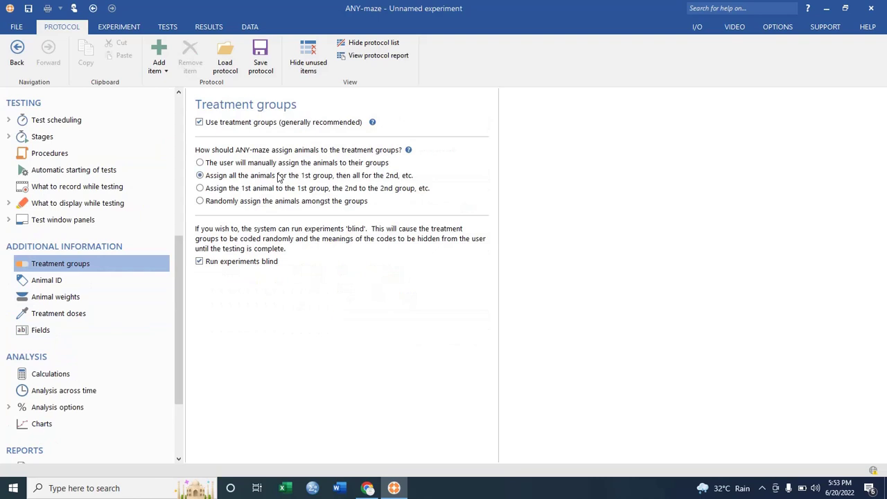
pyautogui.click(118, 28)
pyautogui.write('treatment')
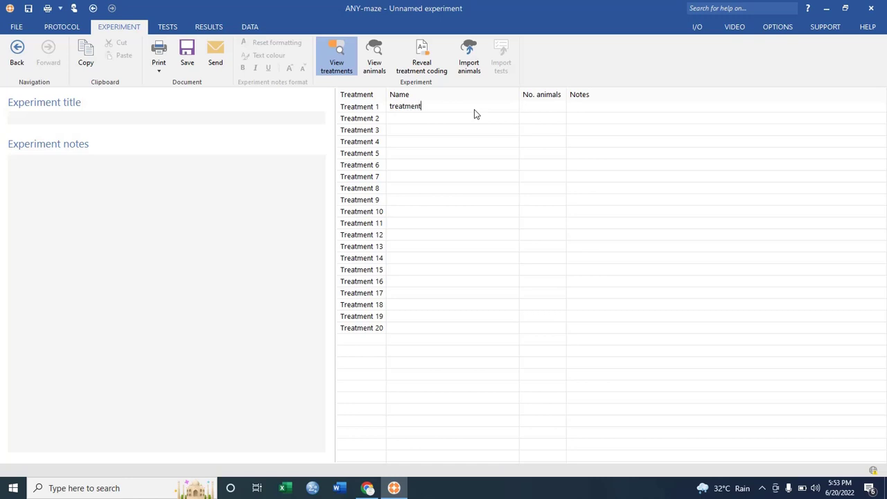
pyautogui.write('3')
pyautogui.click(378, 67)
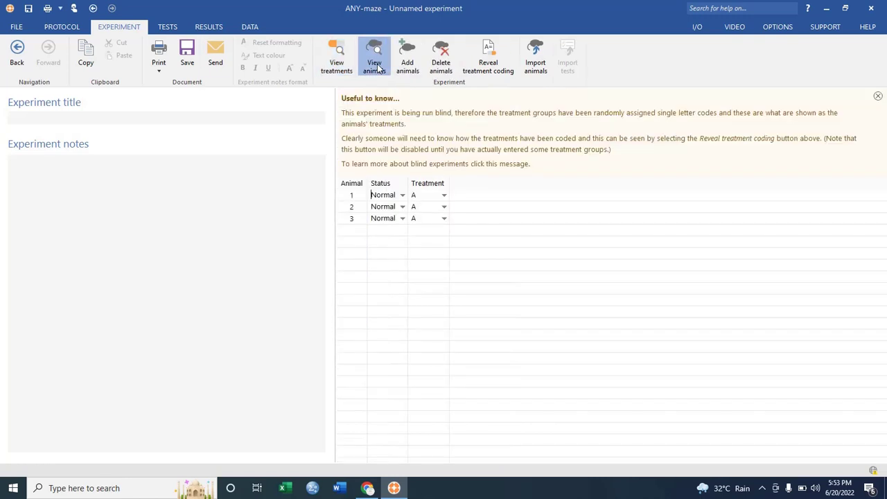
# - Set the tracking indicators for the tests to highlight the suspension zone, and scale the video view to fit
pyautogui.click(170, 27)
pyautogui.click(503, 74)
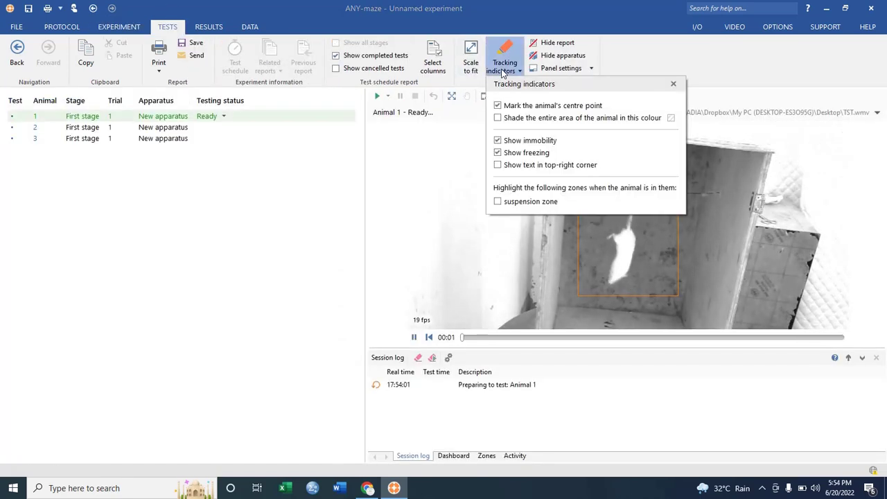
pyautogui.click(497, 201)
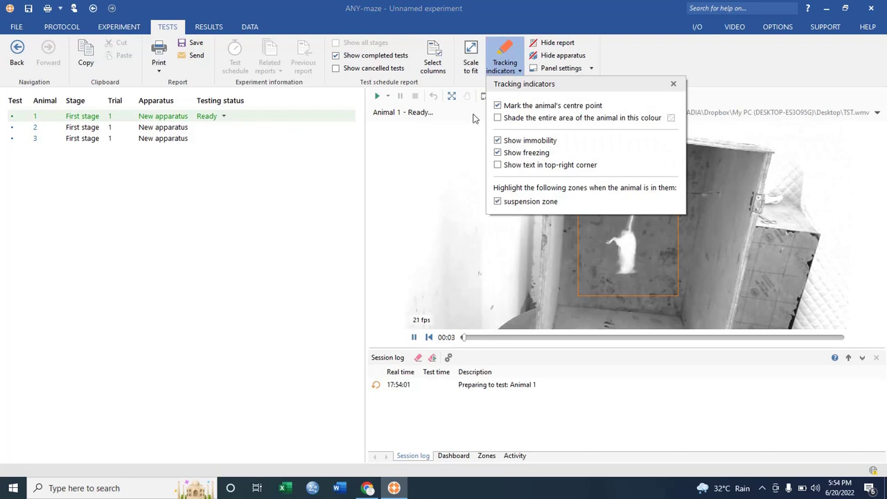
pyautogui.click(471, 56)
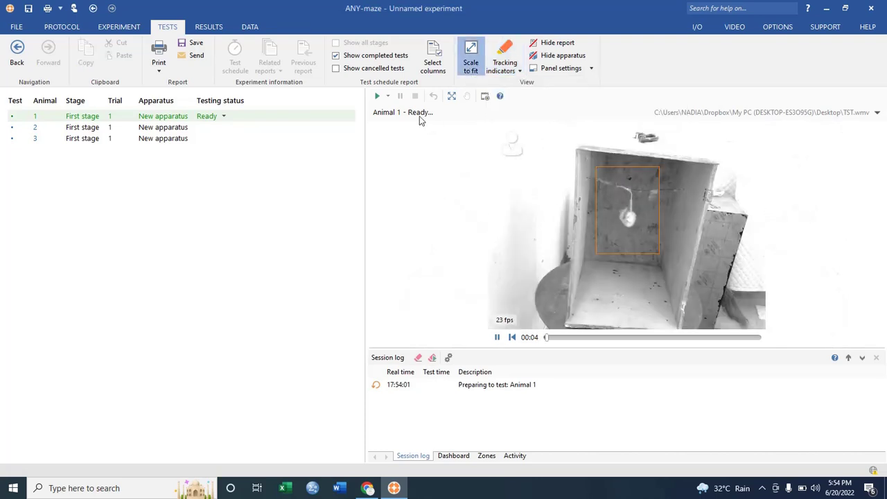
# - Run the test for animal 1 with the zone data displayed, and look through the video files available for animal 2
pyautogui.click(387, 96)
pyautogui.click(382, 128)
pyautogui.click(377, 97)
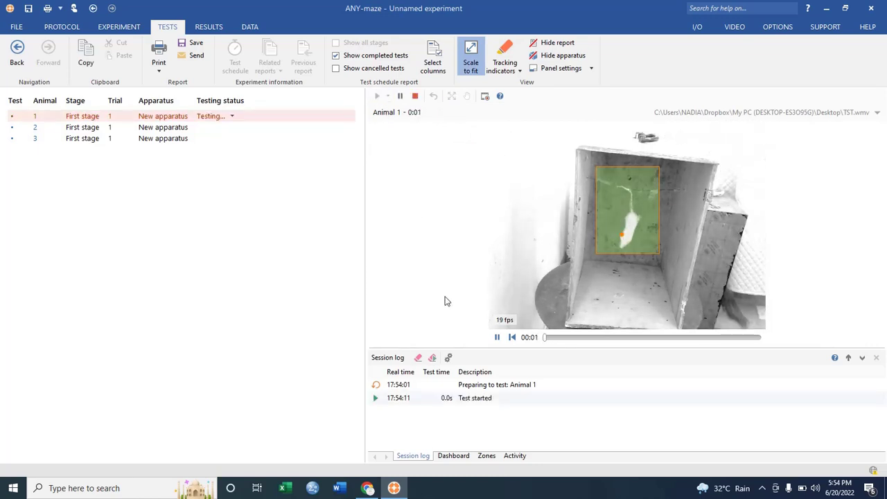
pyautogui.click(487, 456)
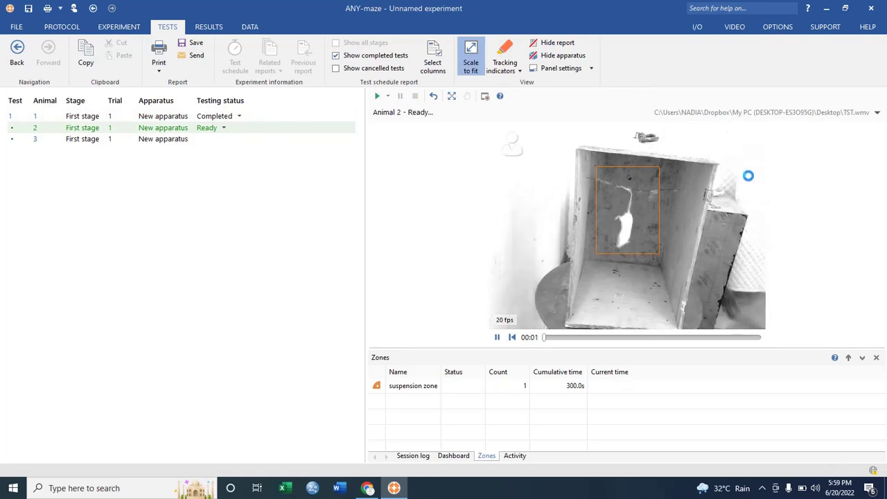
pyautogui.click(768, 113)
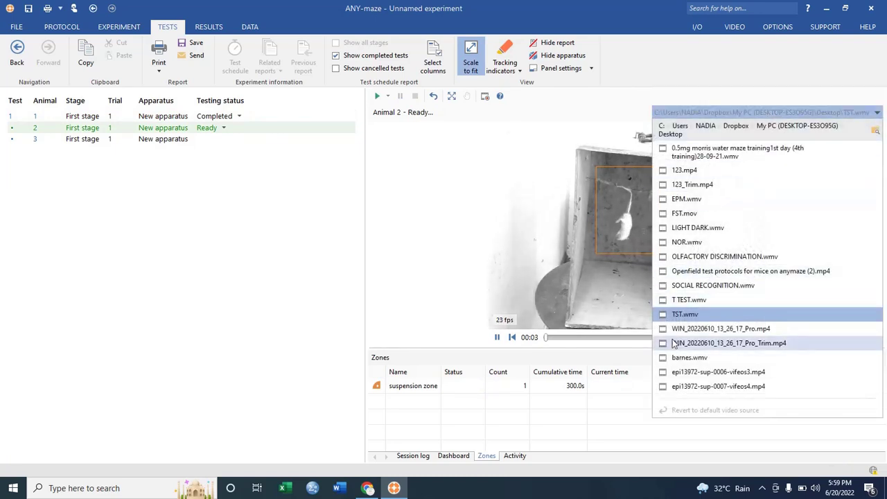
pyautogui.click(441, 208)
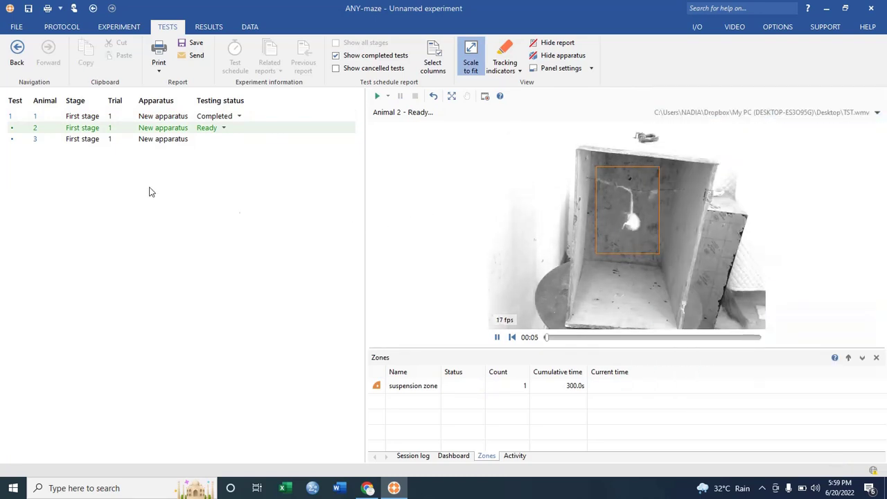
# - Include the suspension zone mobility measures Time mobile in the zone and Time immobile in the zone in the results report
pyautogui.click(216, 29)
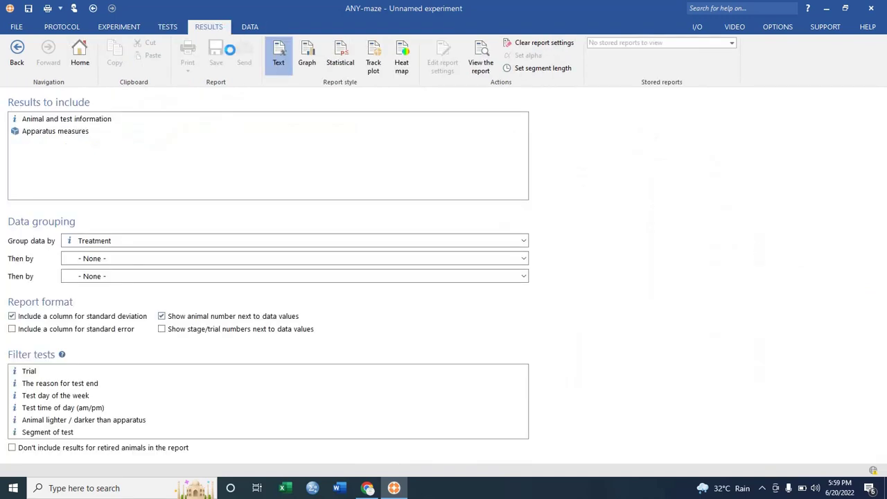
pyautogui.doubleClick(89, 145)
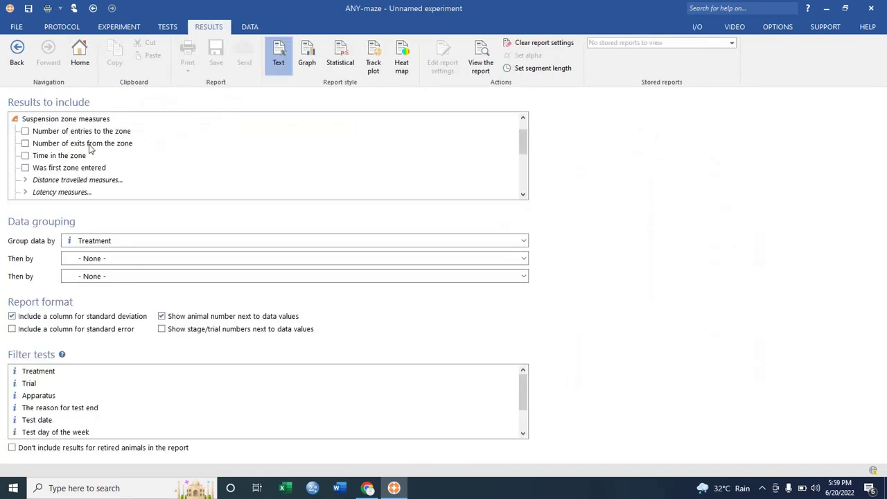
pyautogui.rightClick(149, 148)
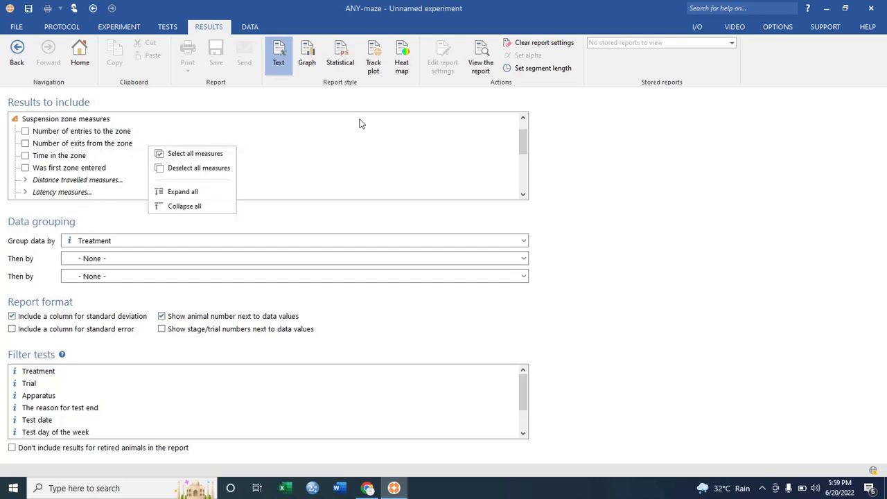
pyautogui.click(523, 196)
pyautogui.click(524, 196)
pyautogui.click(524, 196)
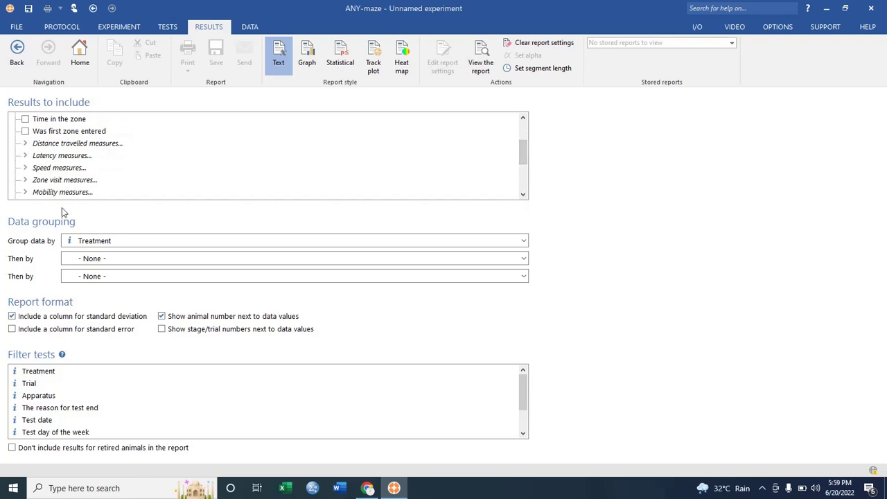
pyautogui.click(523, 196)
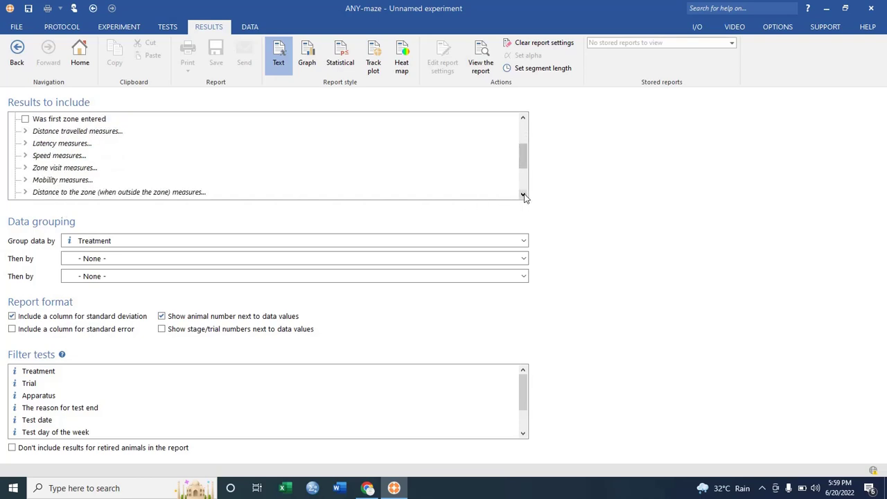
pyautogui.click(523, 196)
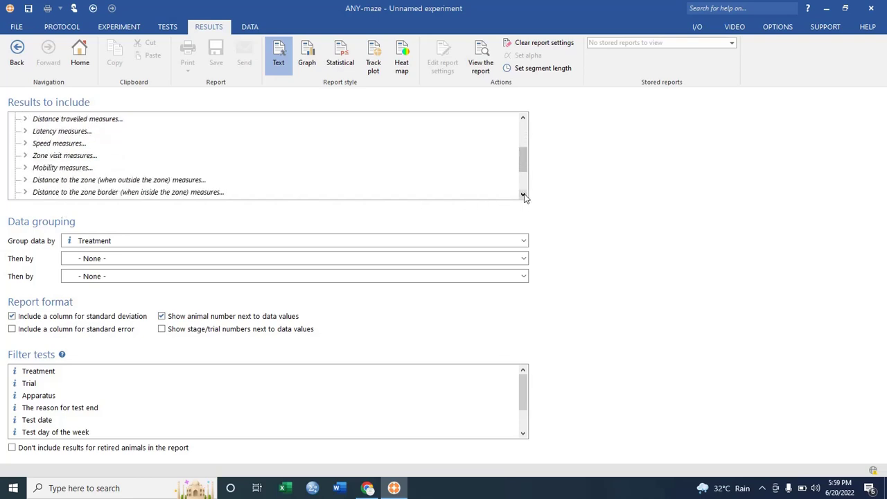
pyautogui.click(64, 168)
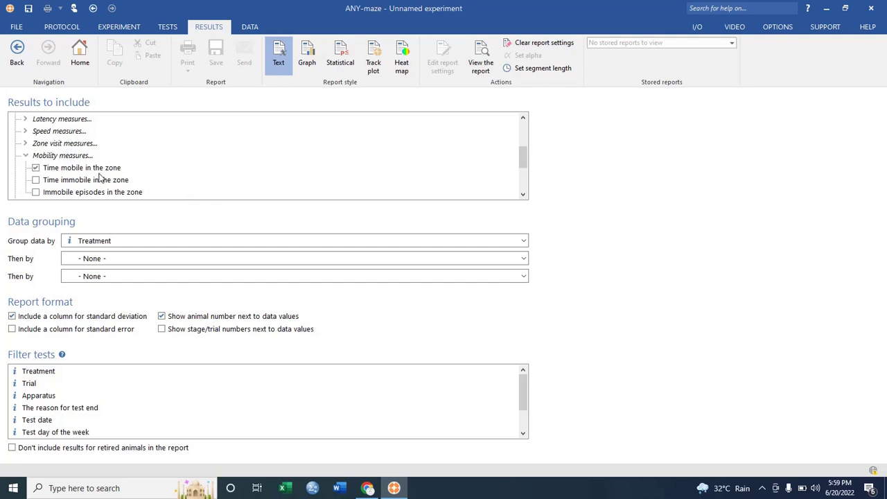
pyautogui.click(107, 181)
pyautogui.click(524, 195)
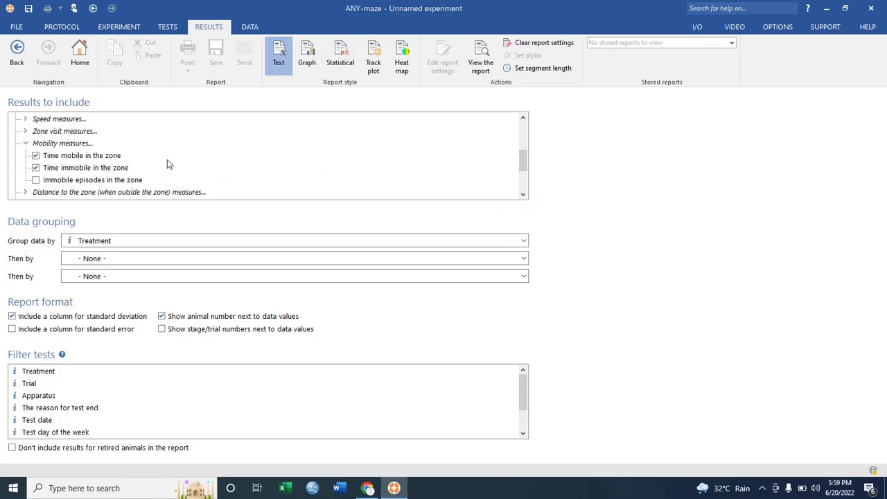
# - Generate the text report and save it to the Desktop as TST in rich text format
pyautogui.click(478, 63)
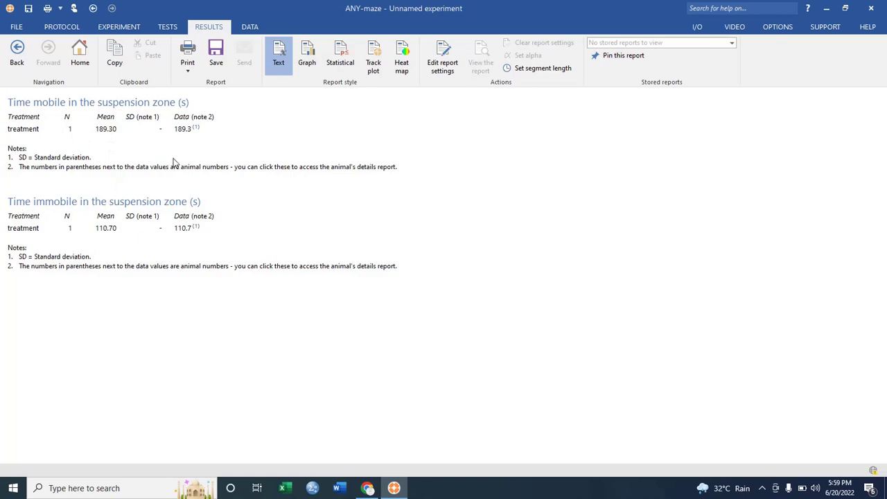
pyautogui.click(216, 59)
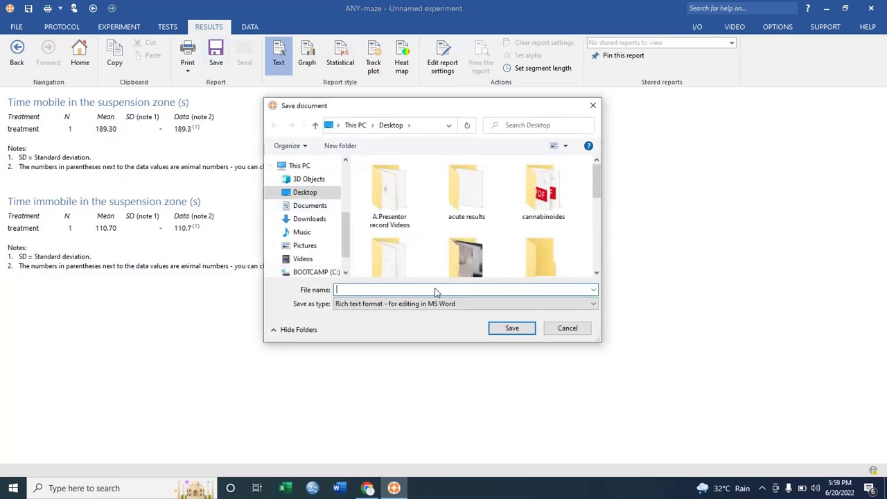
pyautogui.write('TST')
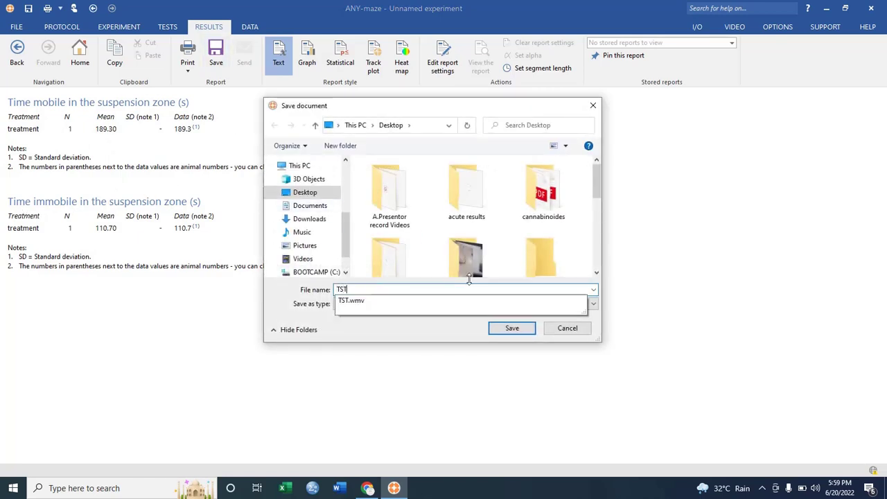
pyautogui.click(504, 329)
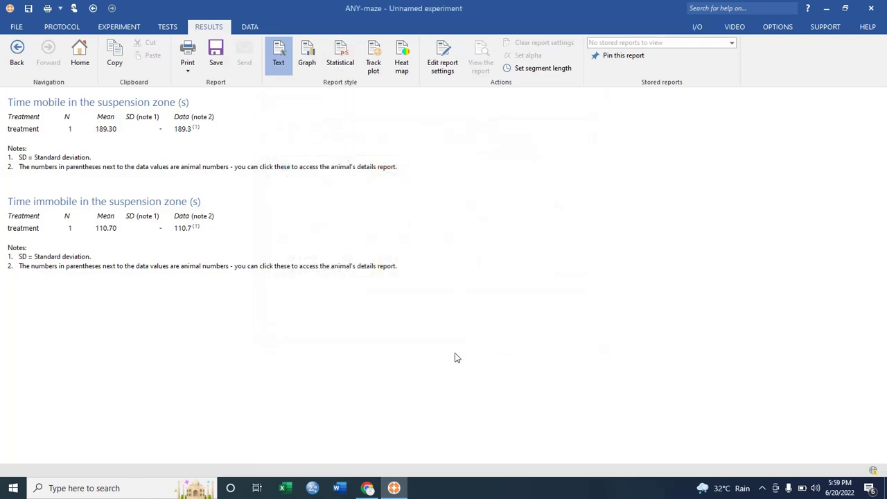
# - Open the saved TST report from the desktop in Word to check its contents, and close it again
pyautogui.click(834, 7)
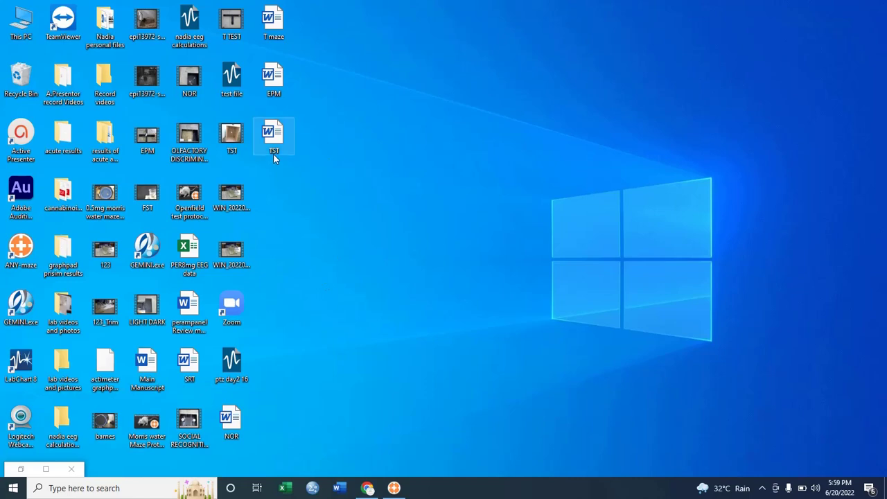
pyautogui.doubleClick(275, 136)
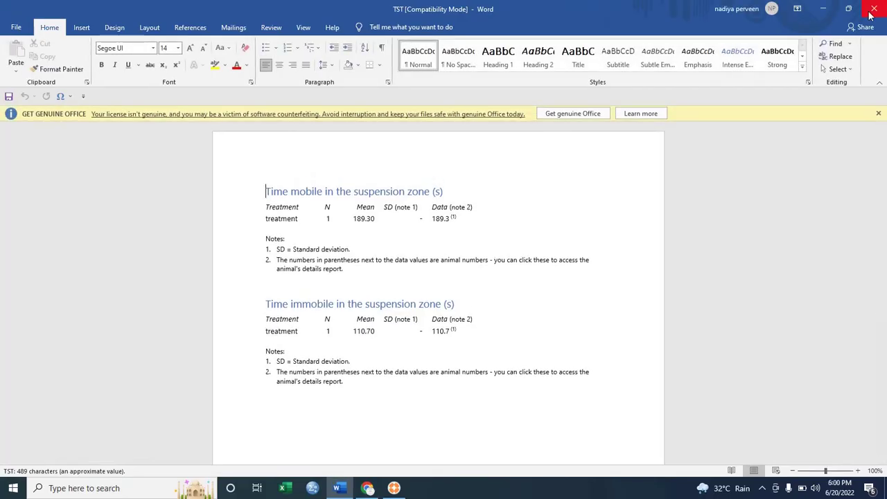
pyautogui.click(874, 8)
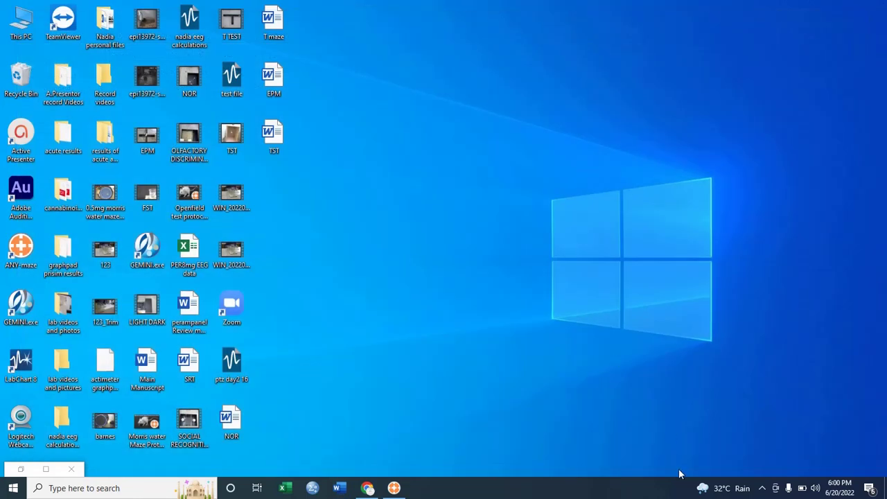
pyautogui.click(763, 489)
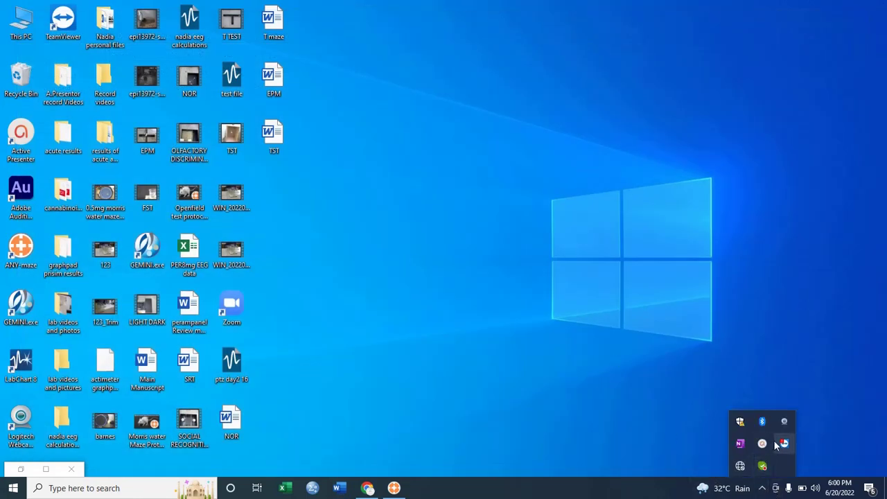